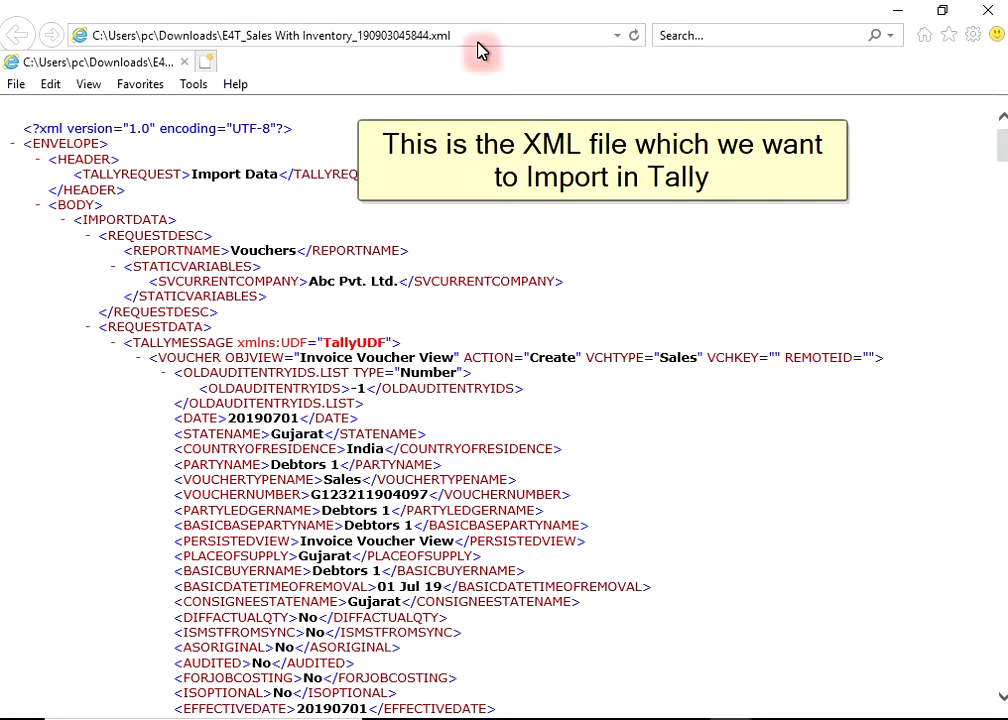
Copy the E4T_Sales With Inventory_190903045844.xml path from Internet Explorer's address bar.
{"action": "left_click", "coordinate": [478, 38]}
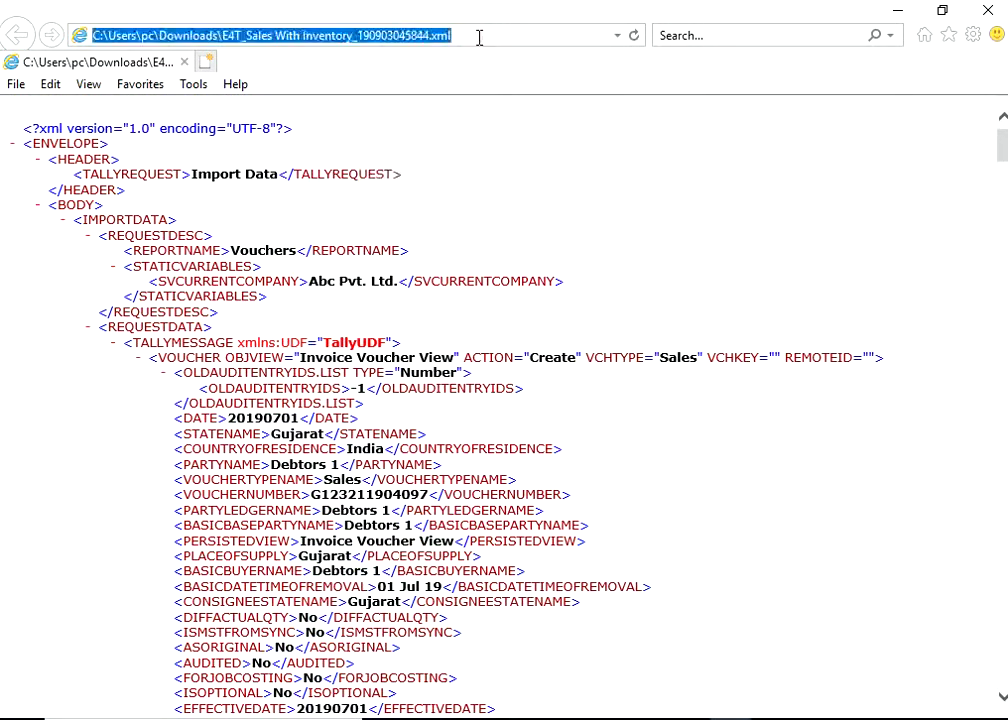
{"action": "right_click", "coordinate": [479, 45]}
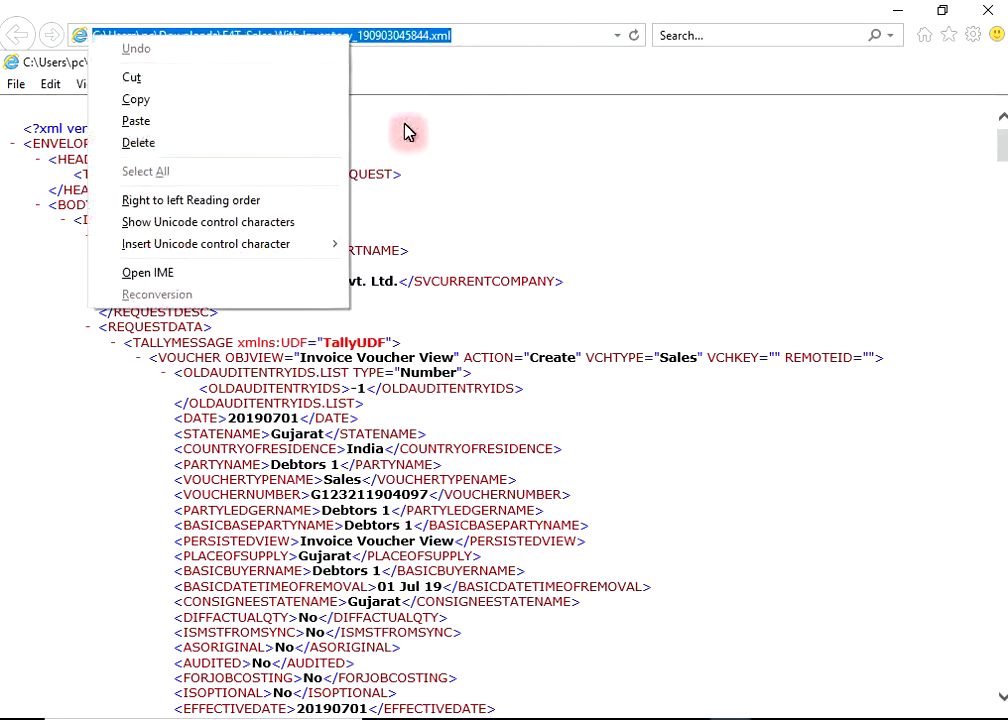
{"action": "left_click", "coordinate": [223, 110]}
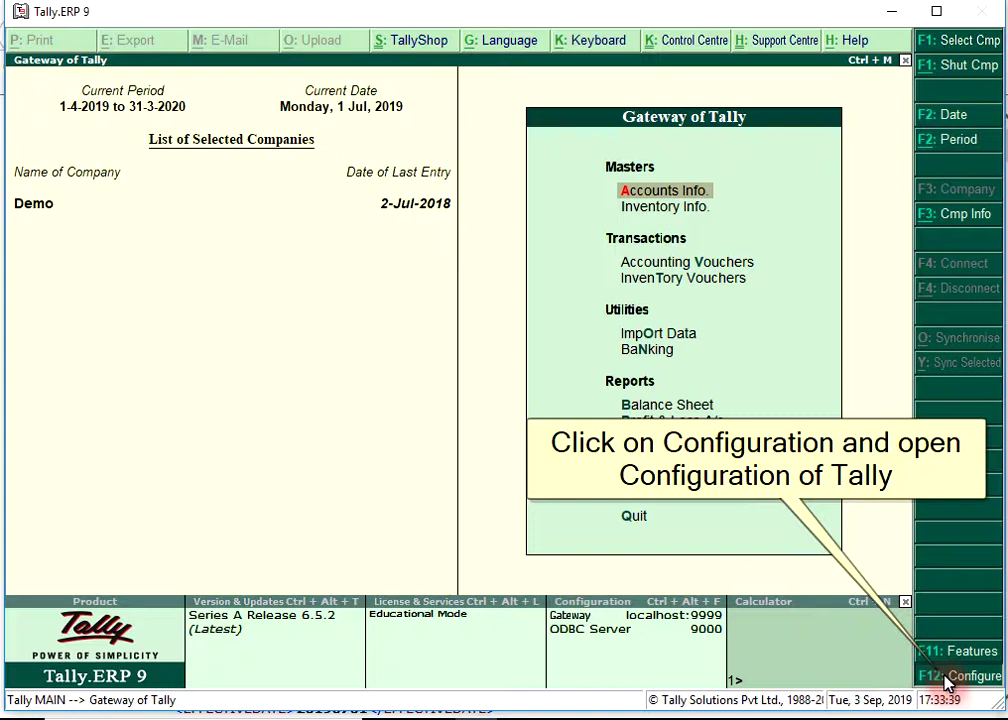
Set 'Ignore errors during data import' to Yes in General Configuration and return to Gateway.
{"action": "left_click", "coordinate": [960, 677]}
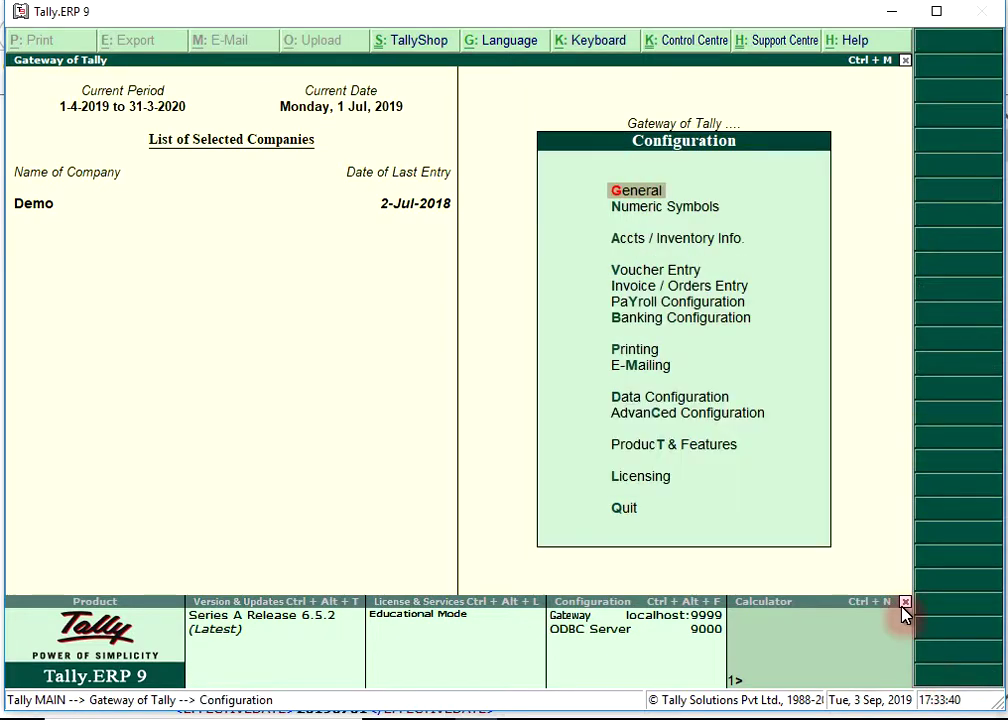
{"action": "left_click", "coordinate": [657, 192]}
{"action": "key", "text": "Return"}
{"action": "key", "text": "Return"}
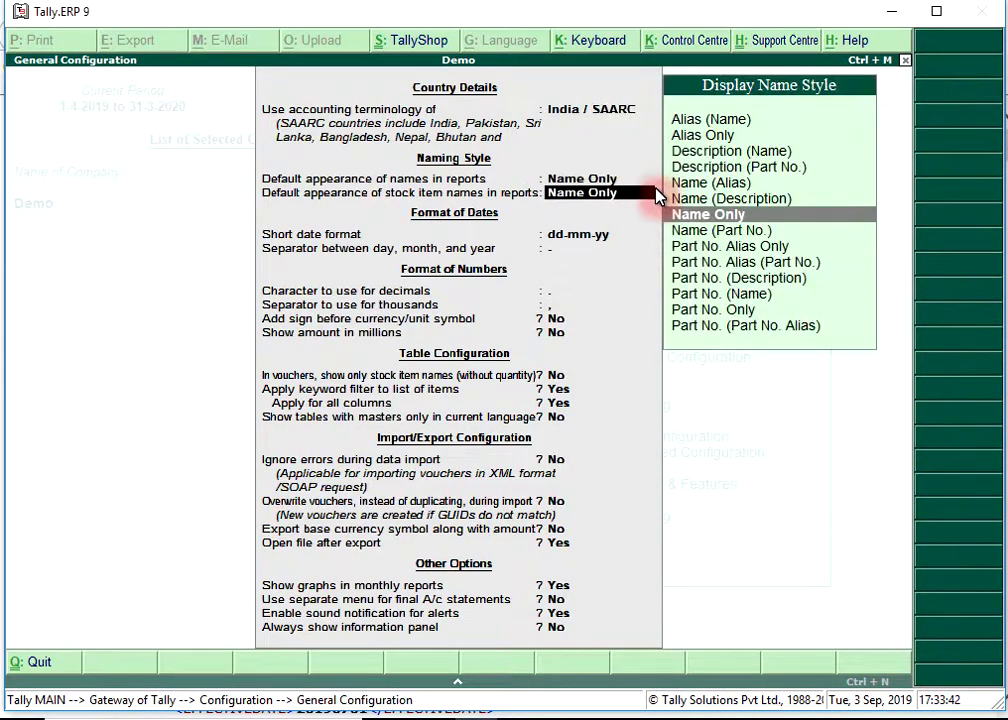
{"action": "key", "text": "Return"}
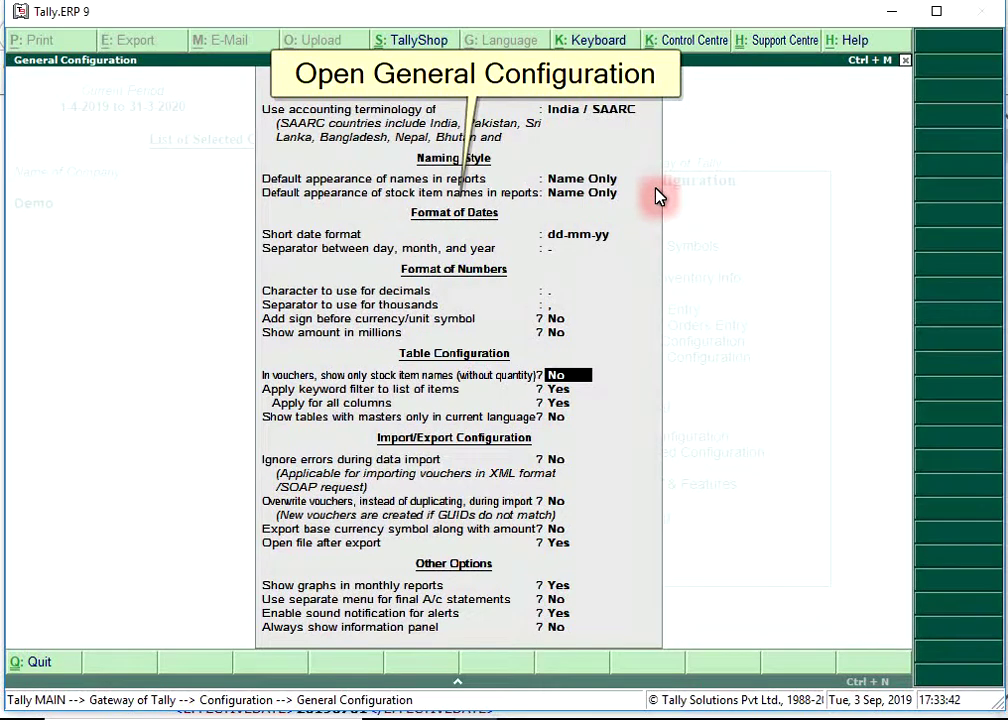
{"action": "key", "text": "Return"}
{"action": "key", "text": "Return"}
{"action": "key", "text": "Return"}
{"action": "key", "text": "Return"}
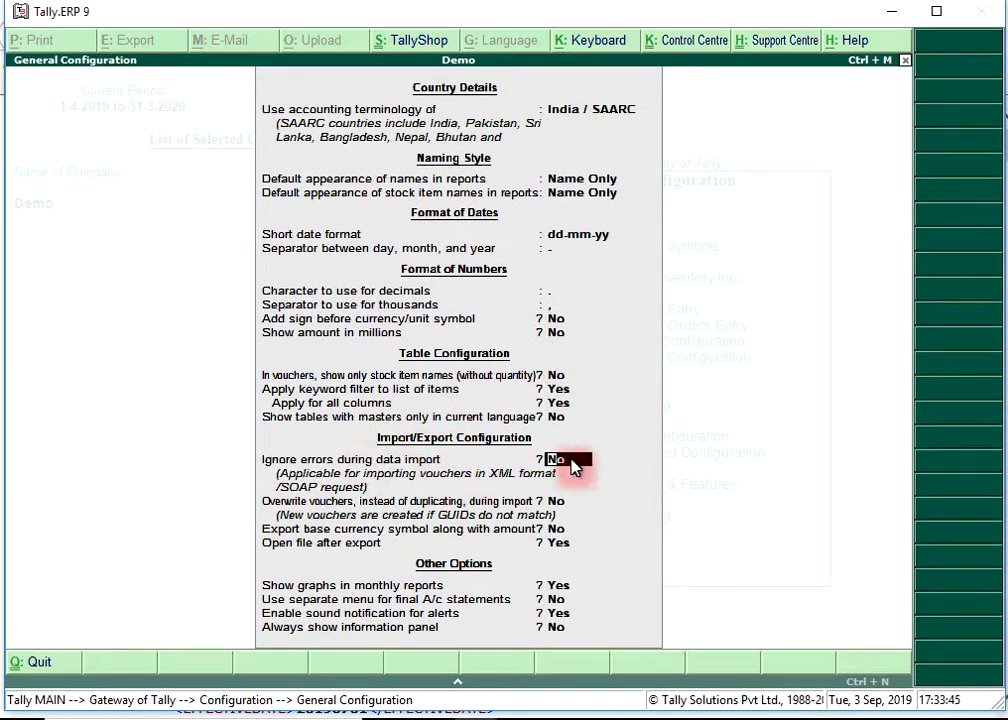
{"action": "type", "text": "y"}
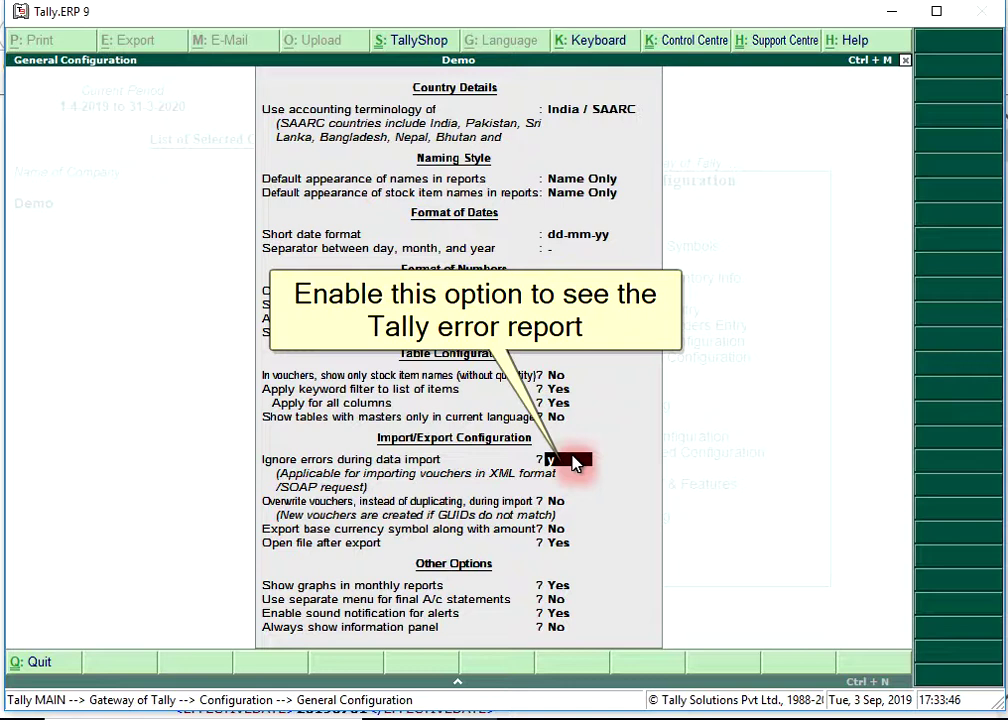
{"action": "key", "text": "Return"}
{"action": "key", "text": "Return"}
{"action": "key", "text": "Return"}
{"action": "key", "text": "Return"}
{"action": "key", "text": "Return"}
{"action": "key", "text": "Return"}
{"action": "key", "text": "Return"}
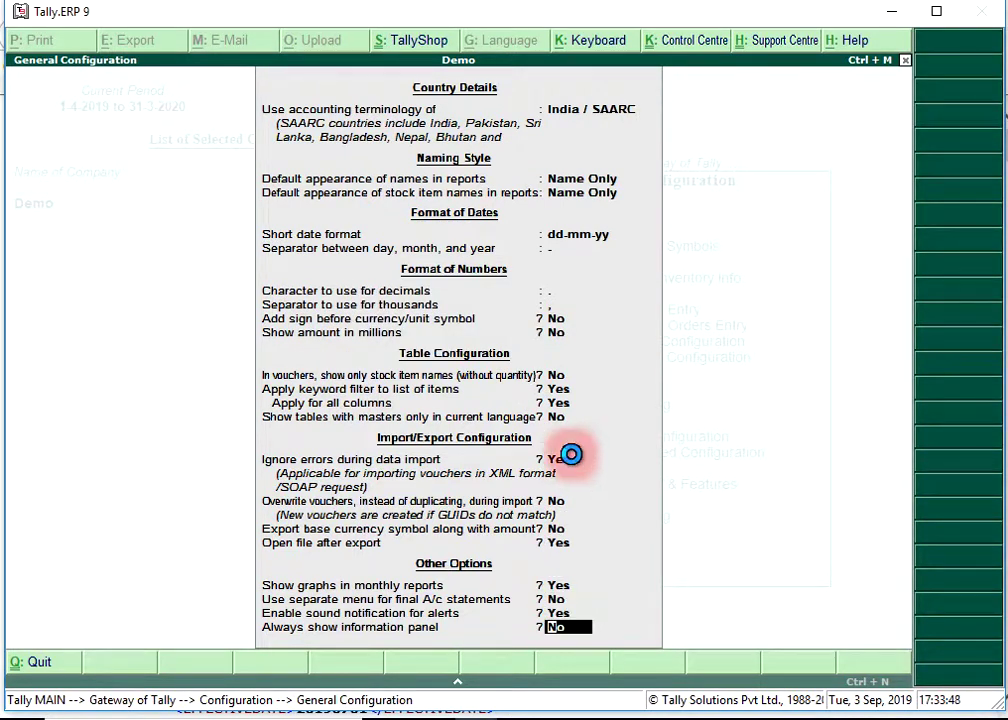
{"action": "key", "text": "Return"}
{"action": "key", "text": "Escape"}
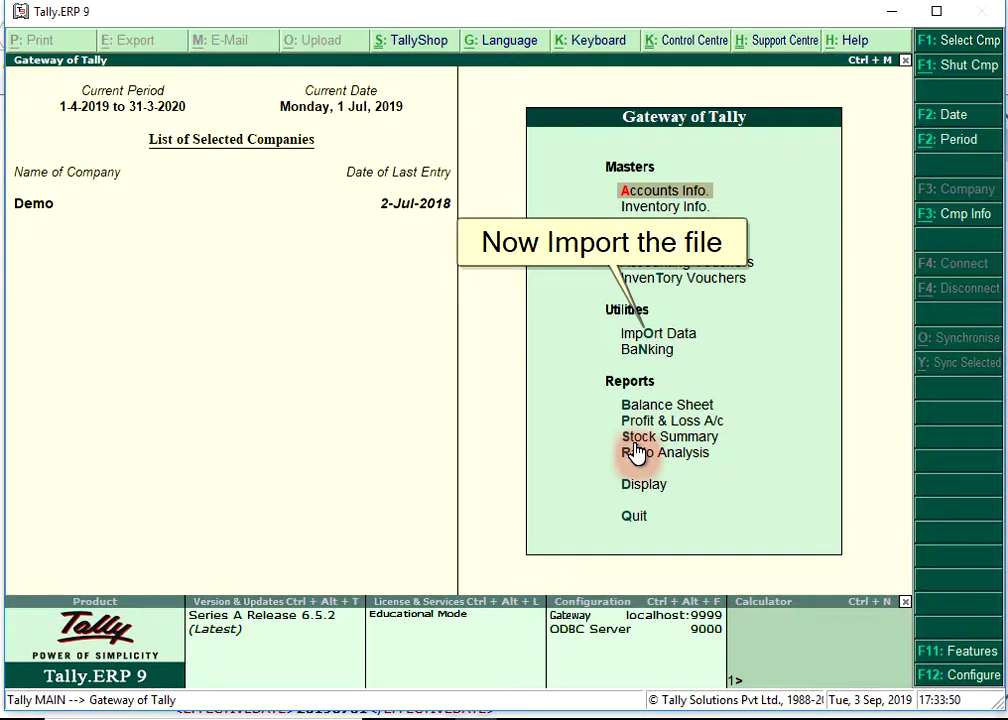
Import Vouchers into the Demo company from the pasted sales XML file path.
{"action": "left_click", "coordinate": [674, 340]}
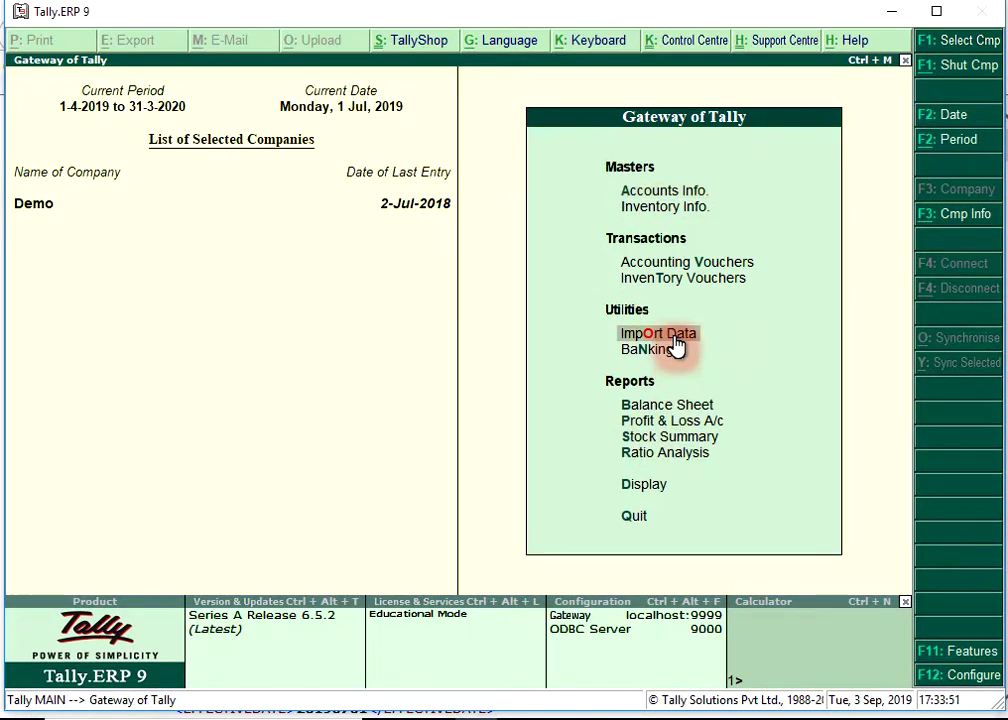
{"action": "left_click", "coordinate": [671, 341]}
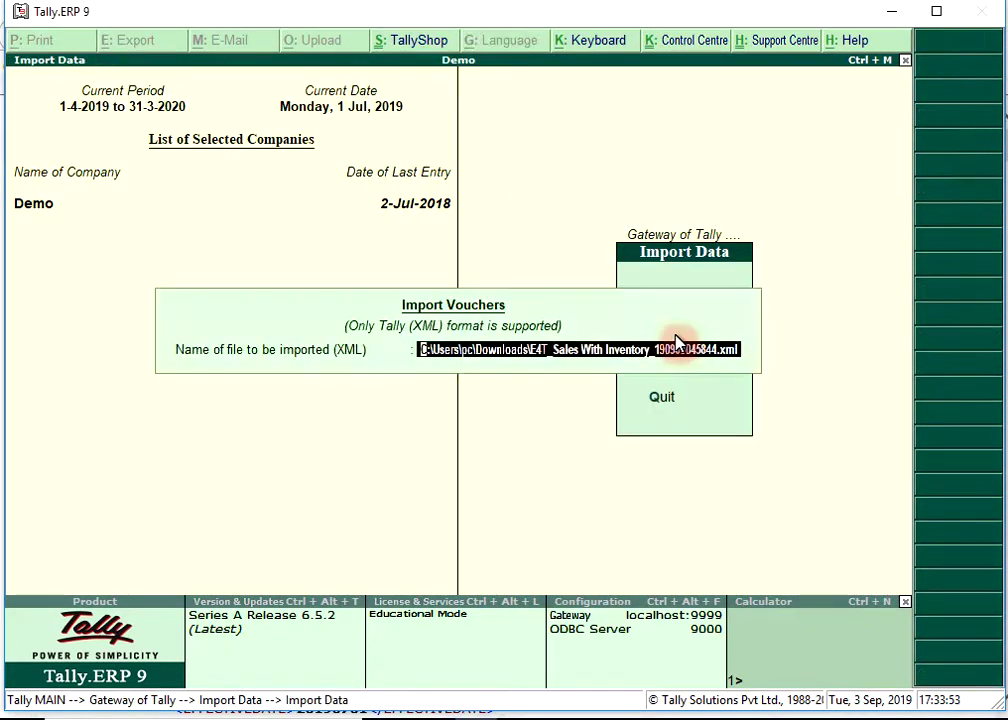
{"action": "key", "text": "BackSpace"}
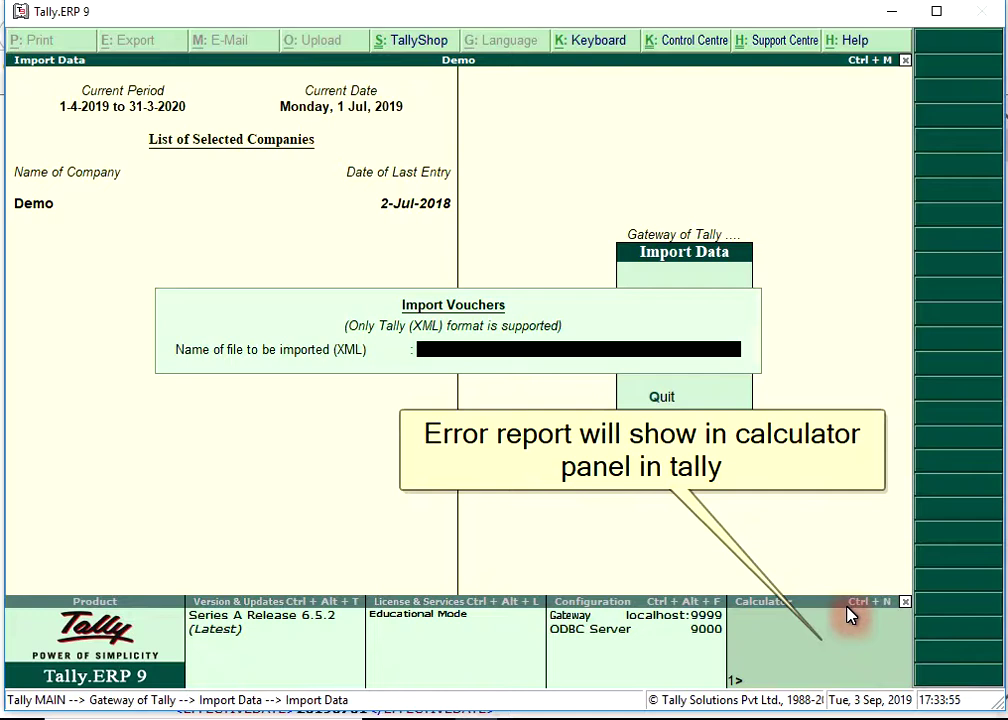
{"action": "left_click", "coordinate": [870, 652]}
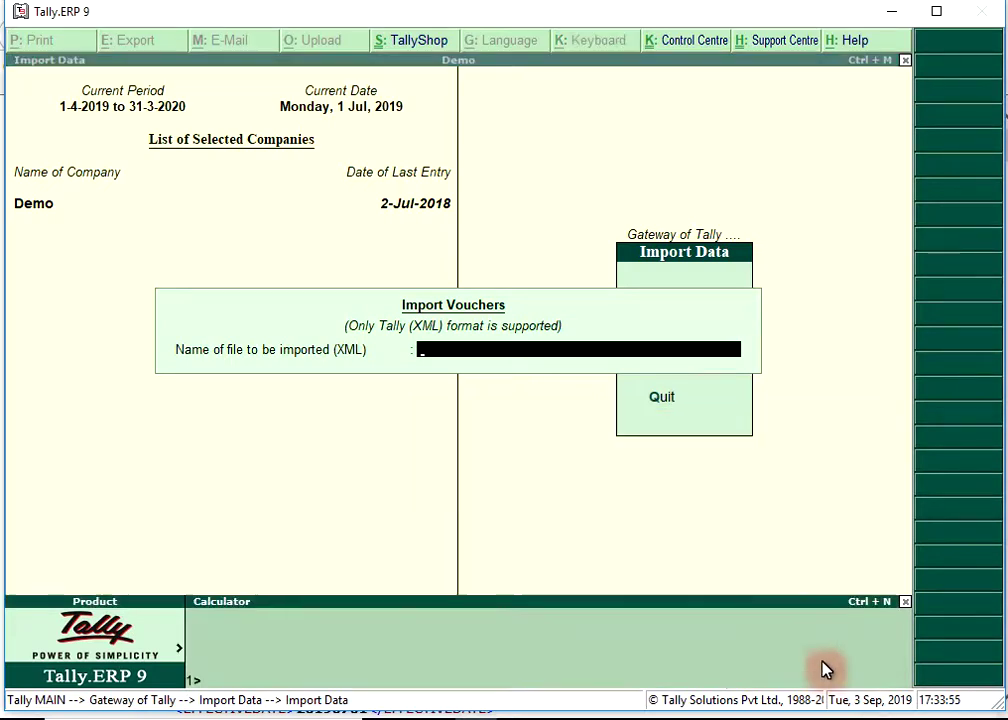
{"action": "left_click", "coordinate": [180, 648]}
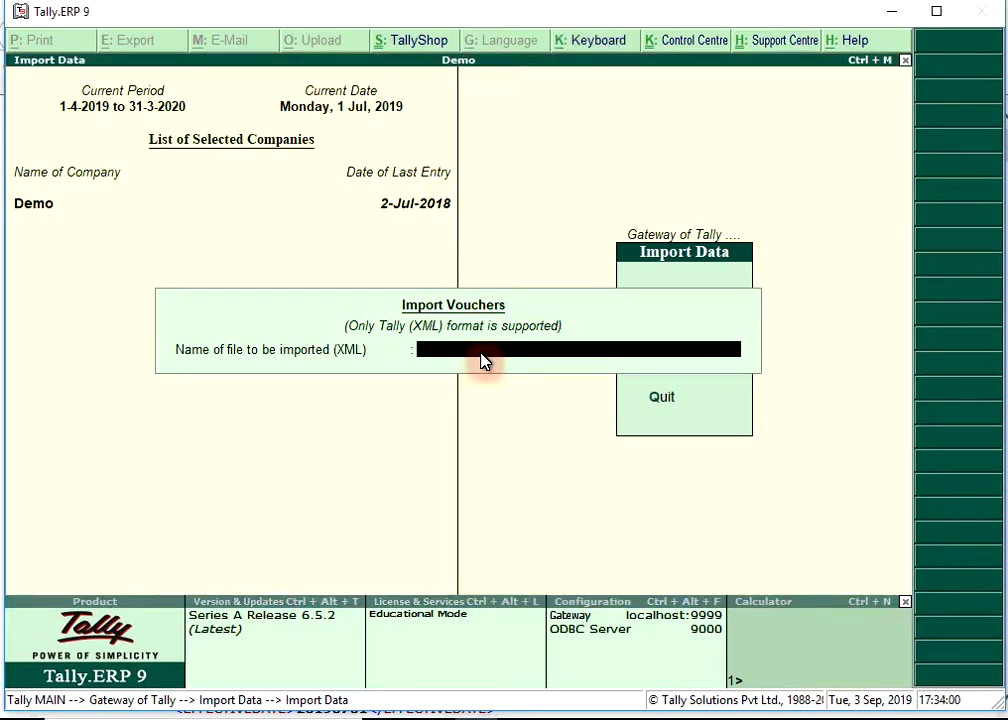
{"action": "key", "text": "ctrl+alt+v"}
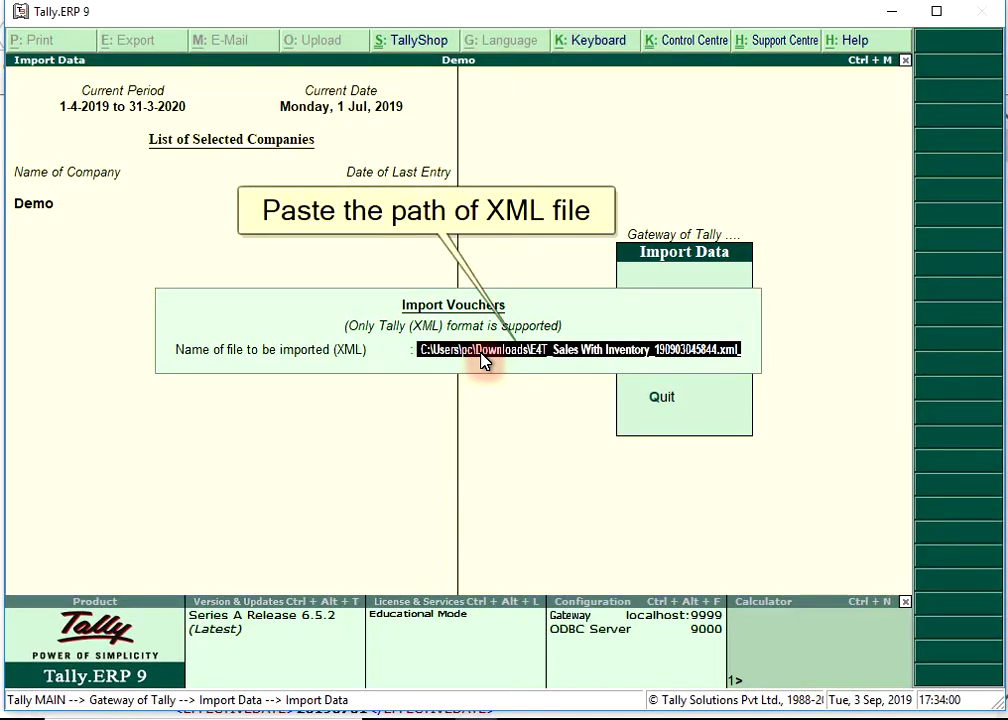
{"action": "key", "text": "Return"}
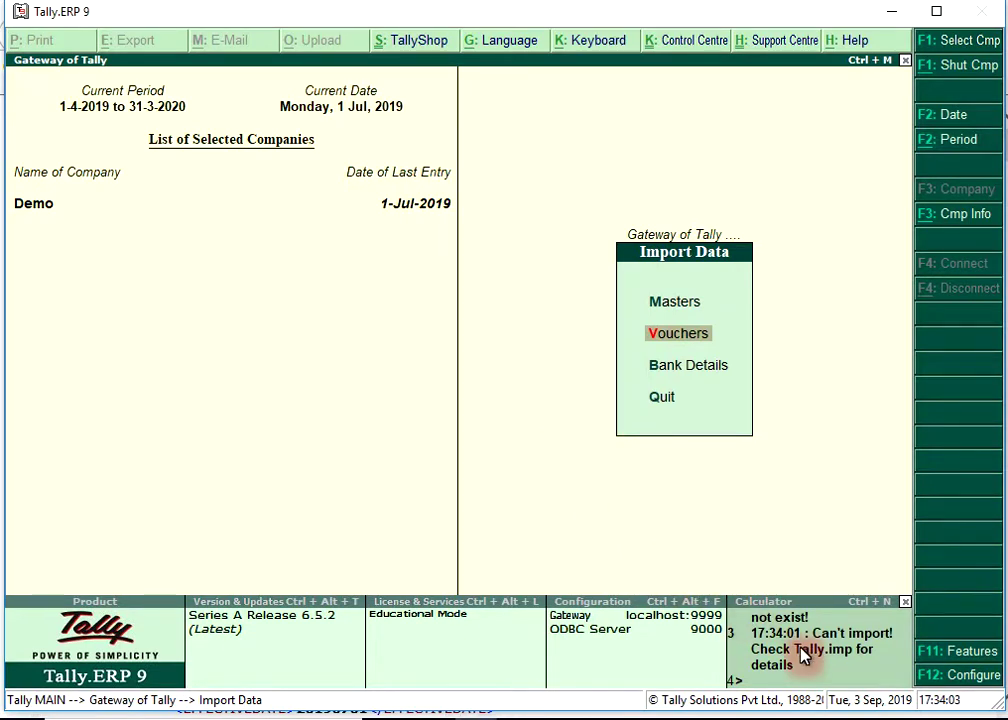
Read the errors for missing ledger Debtors 3 and stock item Item 3, then exit to Gateway.
{"action": "left_click", "coordinate": [804, 654]}
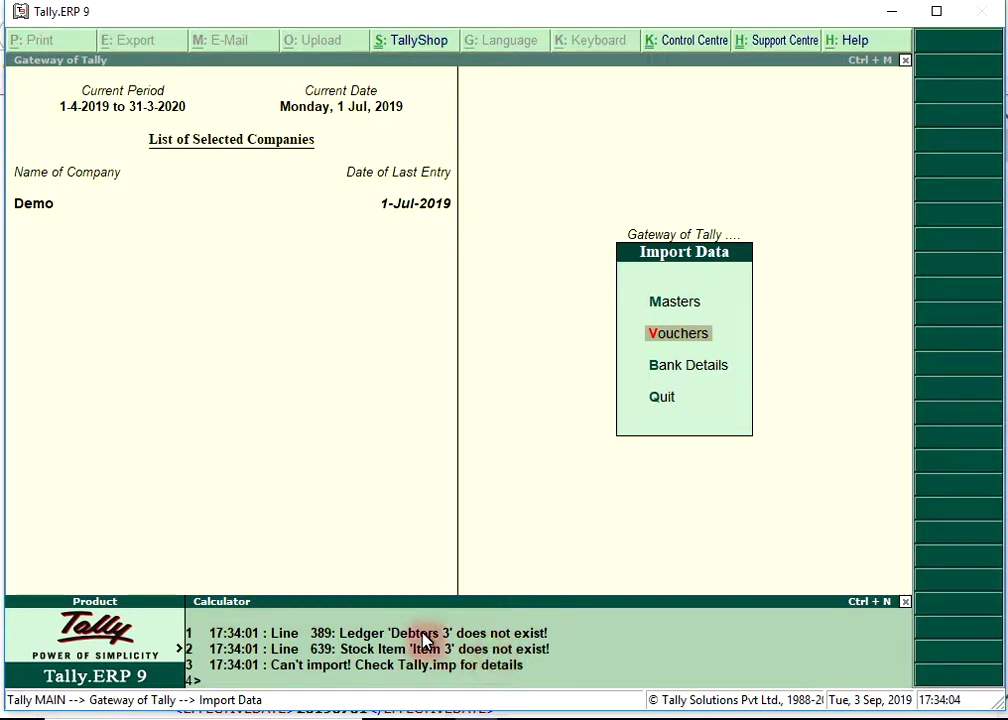
{"action": "key", "text": "Escape"}
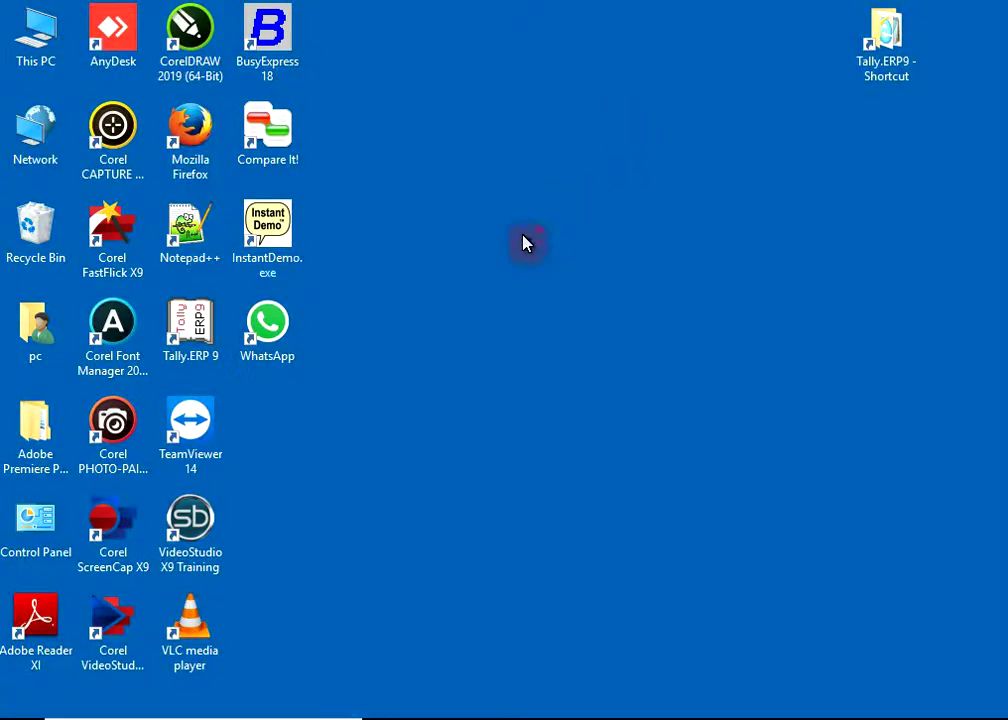
Open the Tally.ERP9 installation folder from the Tally shortcut and maximize it.
{"action": "right_click", "coordinate": [178, 322]}
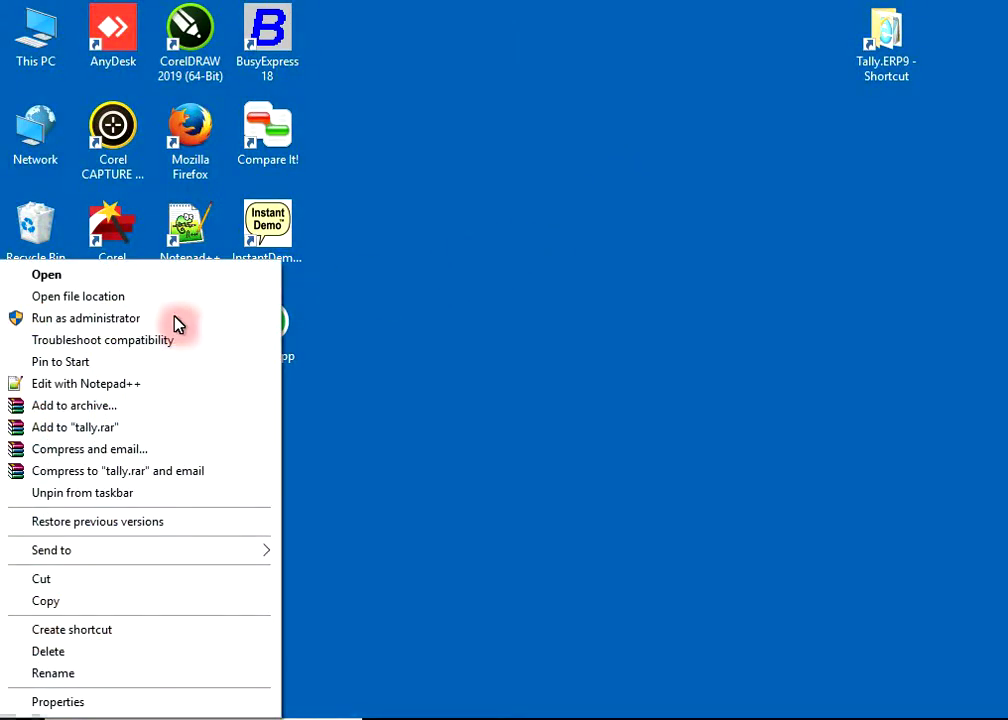
{"action": "left_click", "coordinate": [108, 300]}
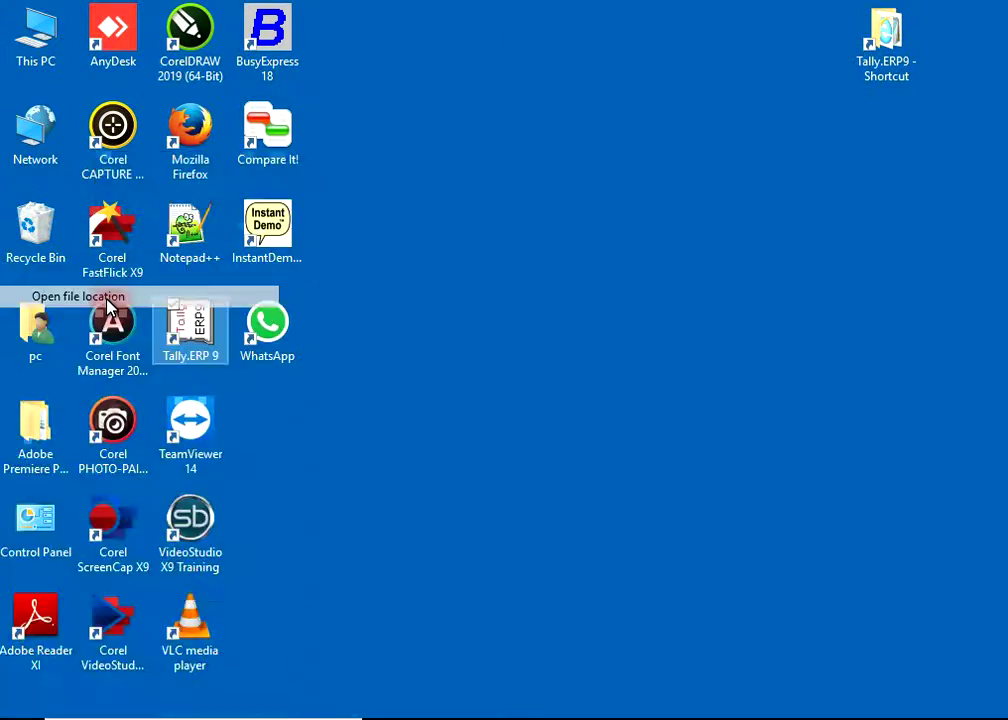
{"action": "left_click", "coordinate": [766, 63]}
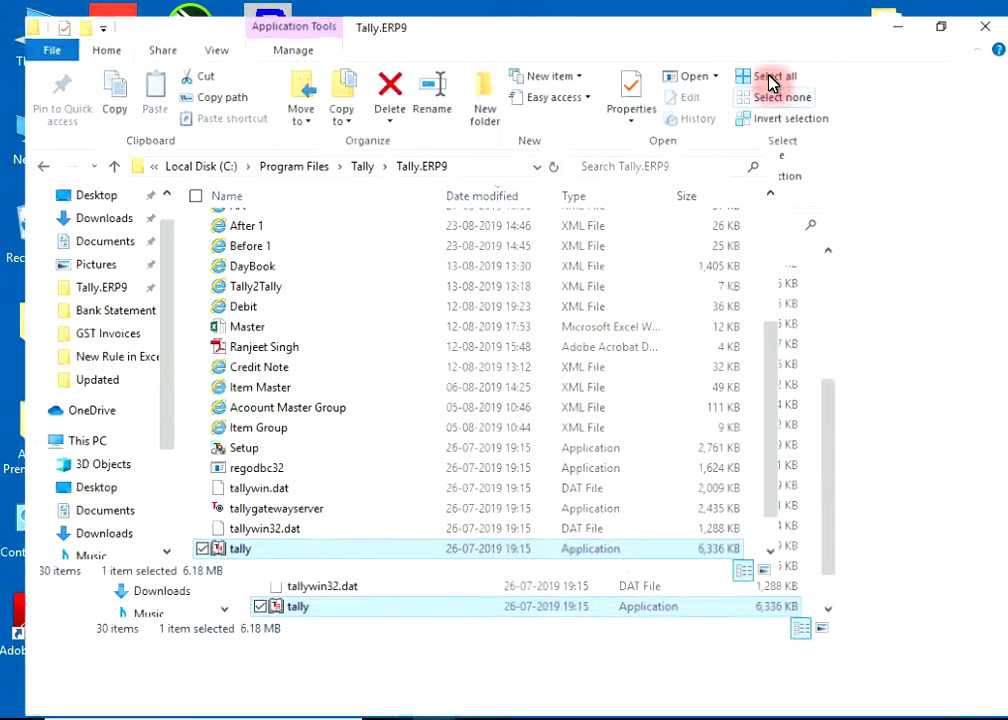
Search the folder for 'imp' and open the tally IMP log in a maximized Notepad.
{"action": "left_click", "coordinate": [856, 153]}
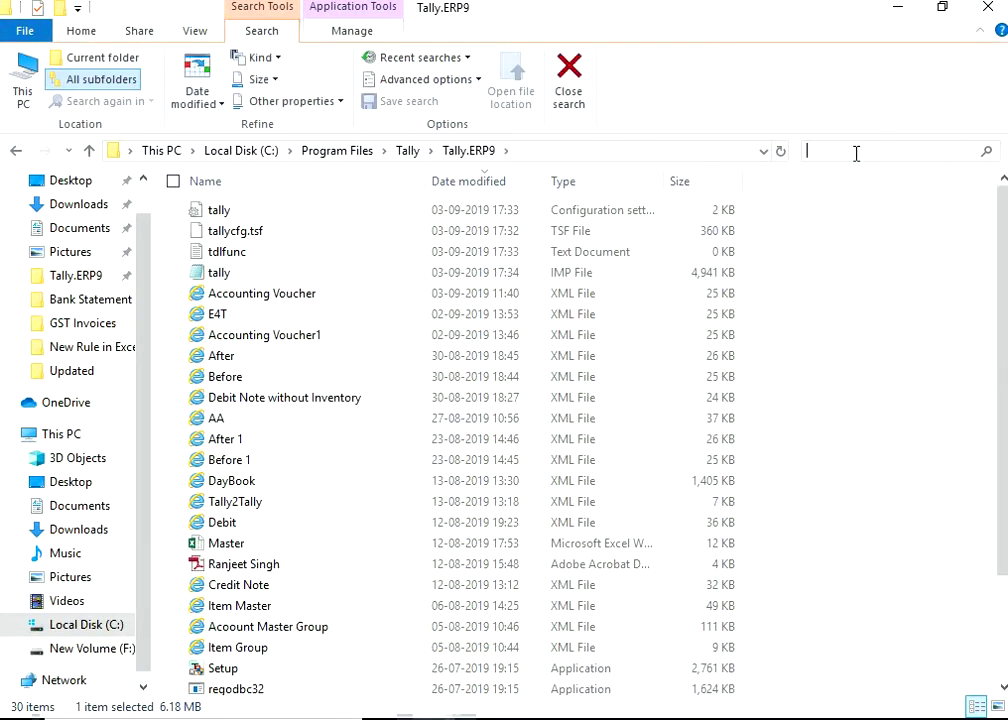
{"action": "type", "text": "imp"}
{"action": "left_click", "coordinate": [858, 153]}
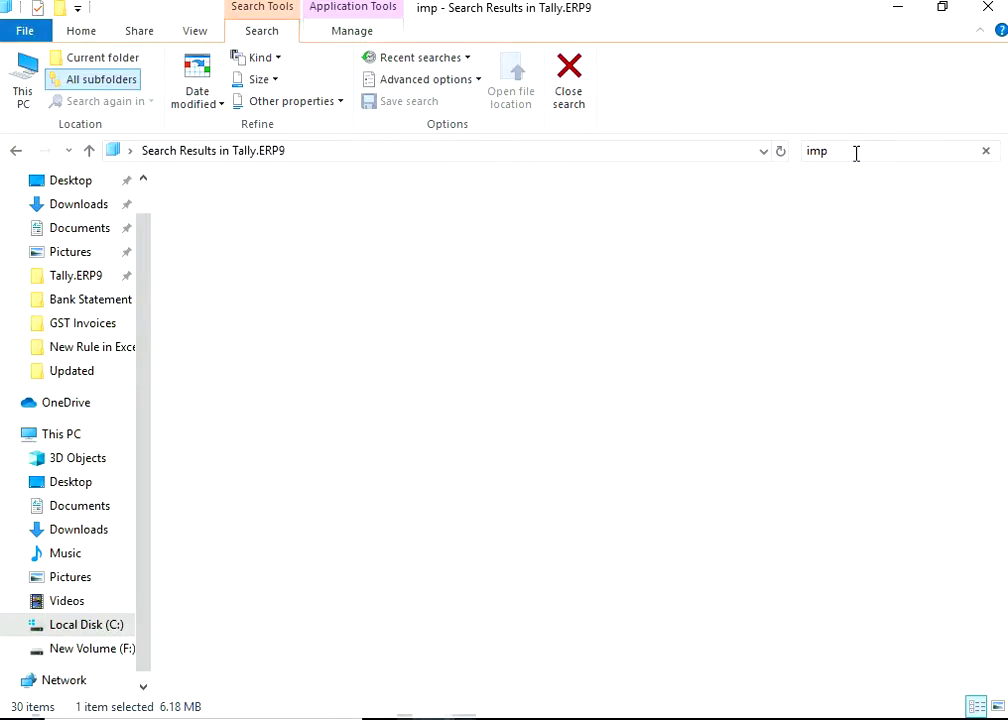
{"action": "right_click", "coordinate": [306, 219]}
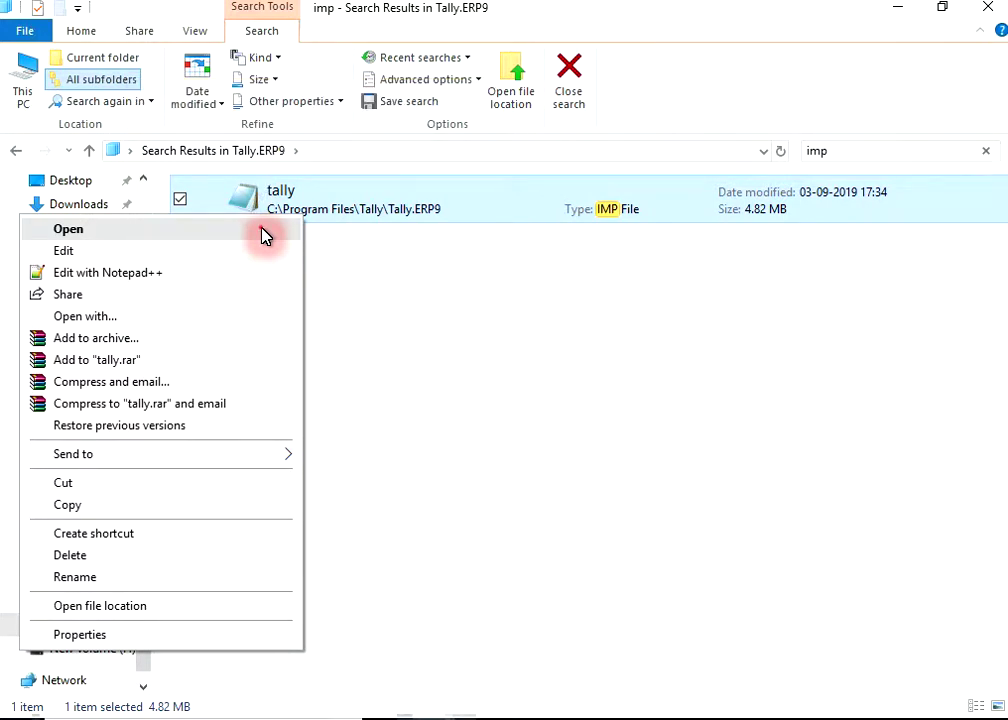
{"action": "left_click", "coordinate": [265, 233]}
{"action": "left_click", "coordinate": [902, 204]}
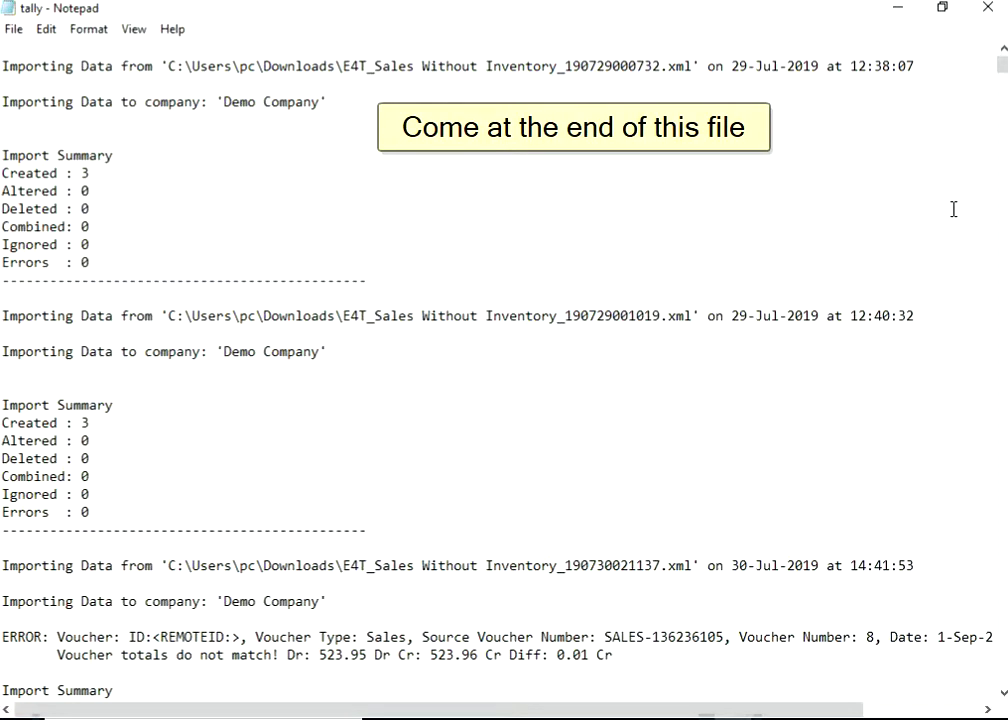
Jump to the log's end and highlight the latest import's Created : 3 and Errors : 2 lines.
{"action": "key", "text": "ctrl+End"}
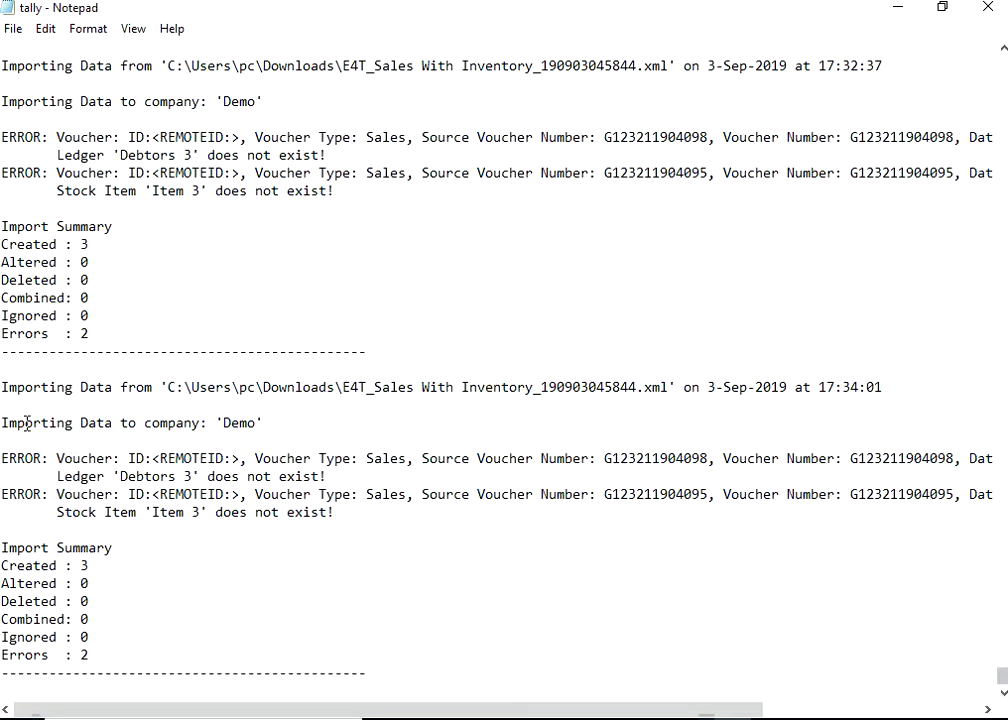
{"action": "left_click_drag", "start_coordinate": [8, 387], "coordinate": [305, 386]}
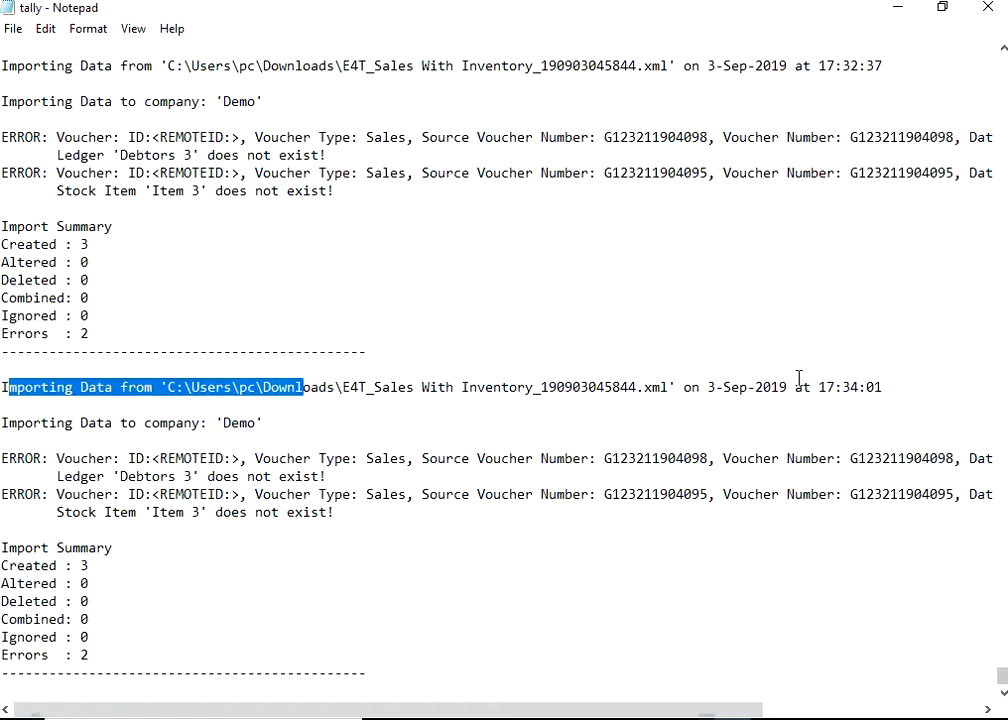
{"action": "left_click_drag", "start_coordinate": [812, 387], "coordinate": [882, 387]}
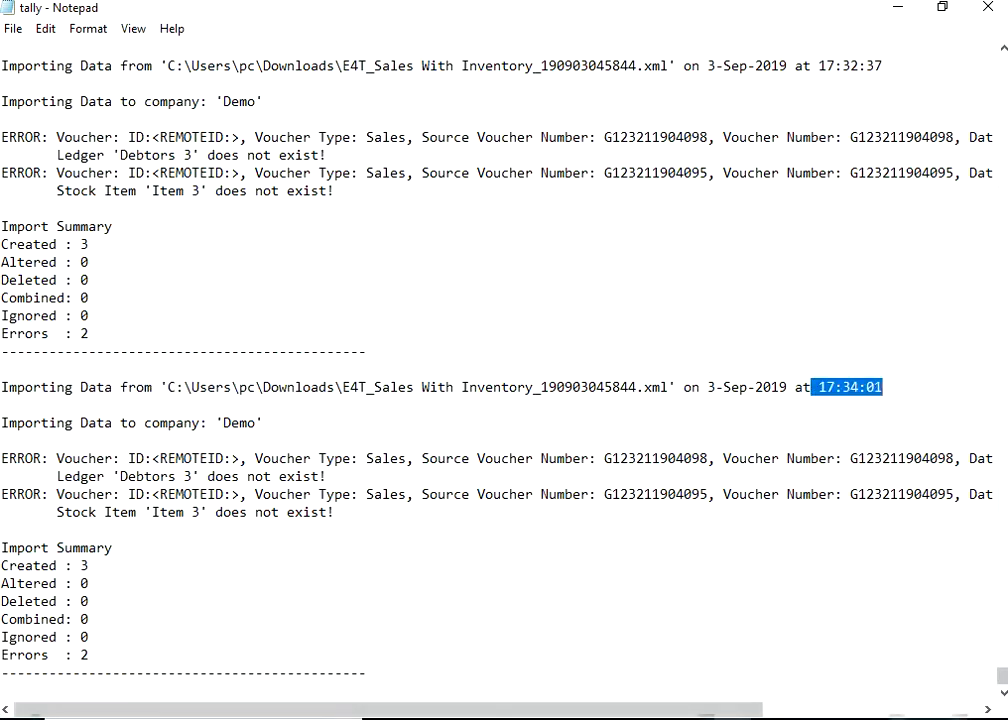
{"action": "left_click", "coordinate": [850, 387]}
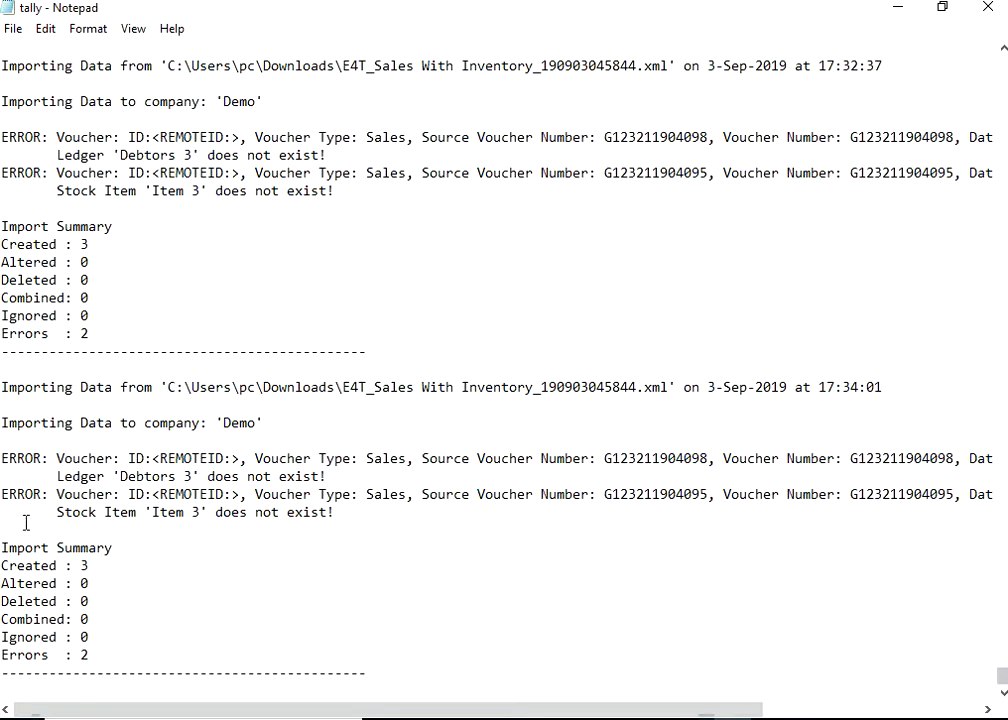
{"action": "left_click_drag", "start_coordinate": [8, 565], "coordinate": [89, 568]}
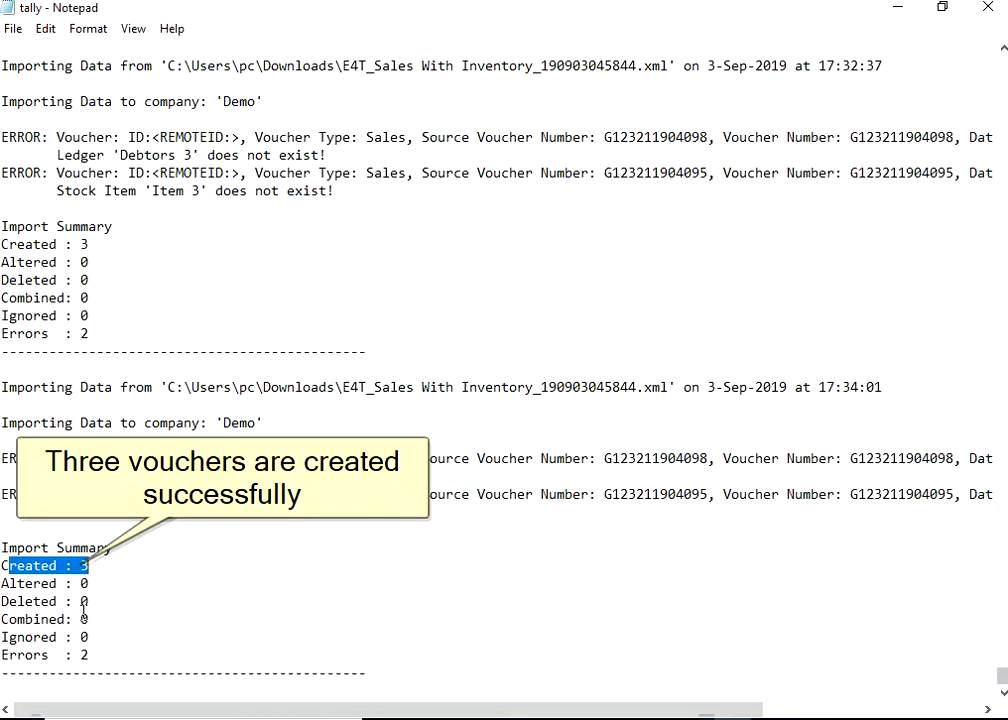
{"action": "left_click_drag", "start_coordinate": [89, 655], "coordinate": [8, 655]}
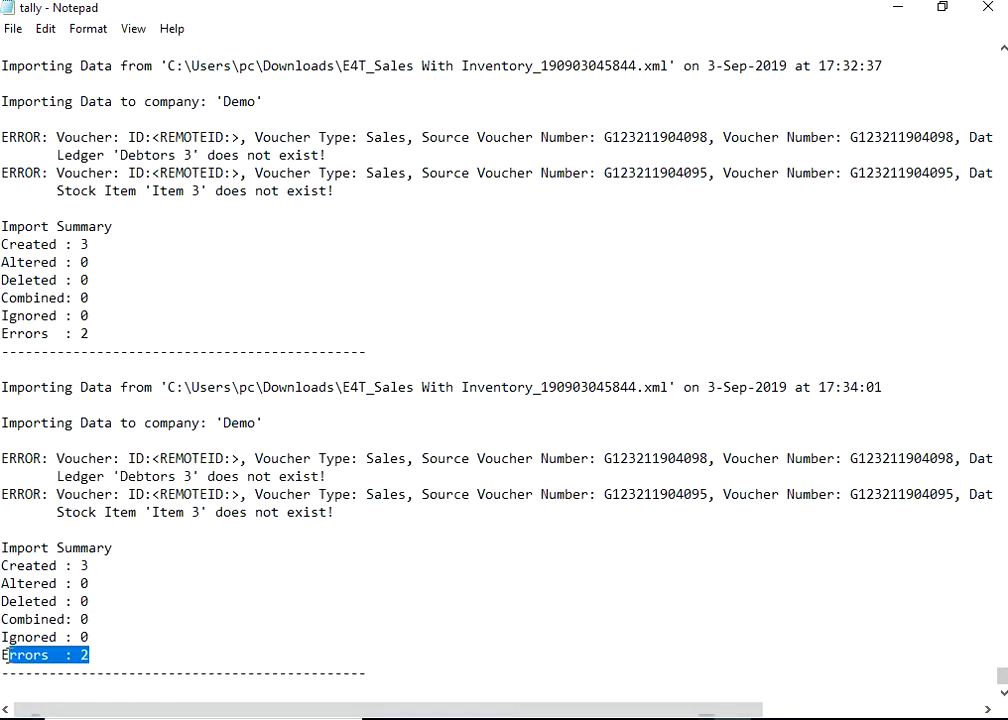
Highlight the failing voucher number, missing ledger Debtors 3, and missing Item 3 error.
{"action": "left_click", "coordinate": [8, 655]}
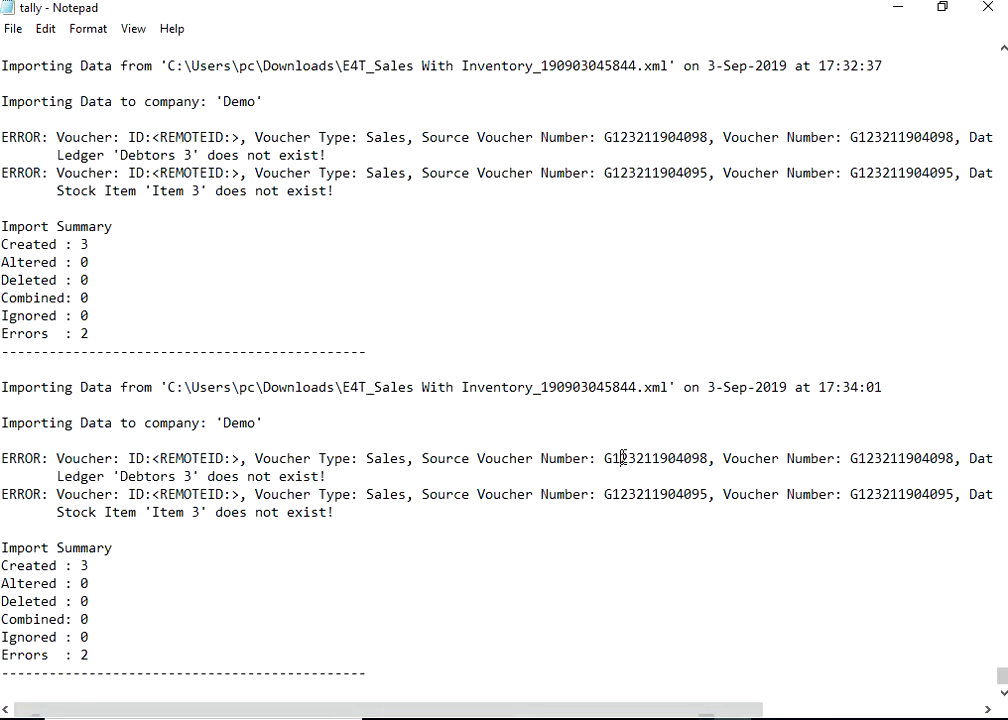
{"action": "left_click_drag", "start_coordinate": [619, 458], "coordinate": [708, 458]}
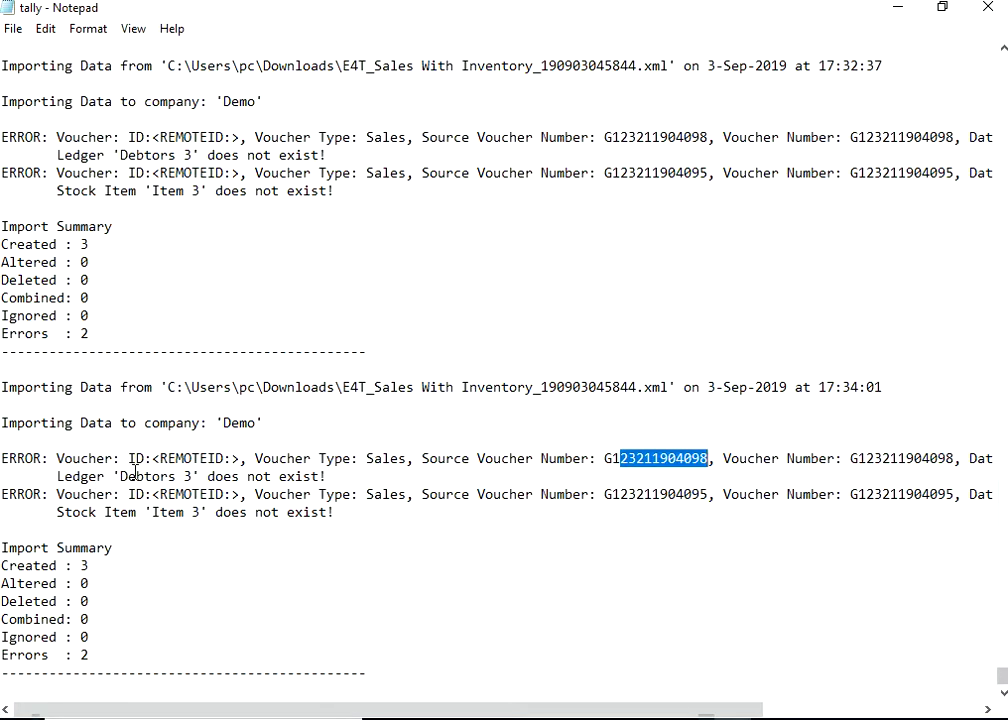
{"action": "left_click_drag", "start_coordinate": [120, 477], "coordinate": [195, 477]}
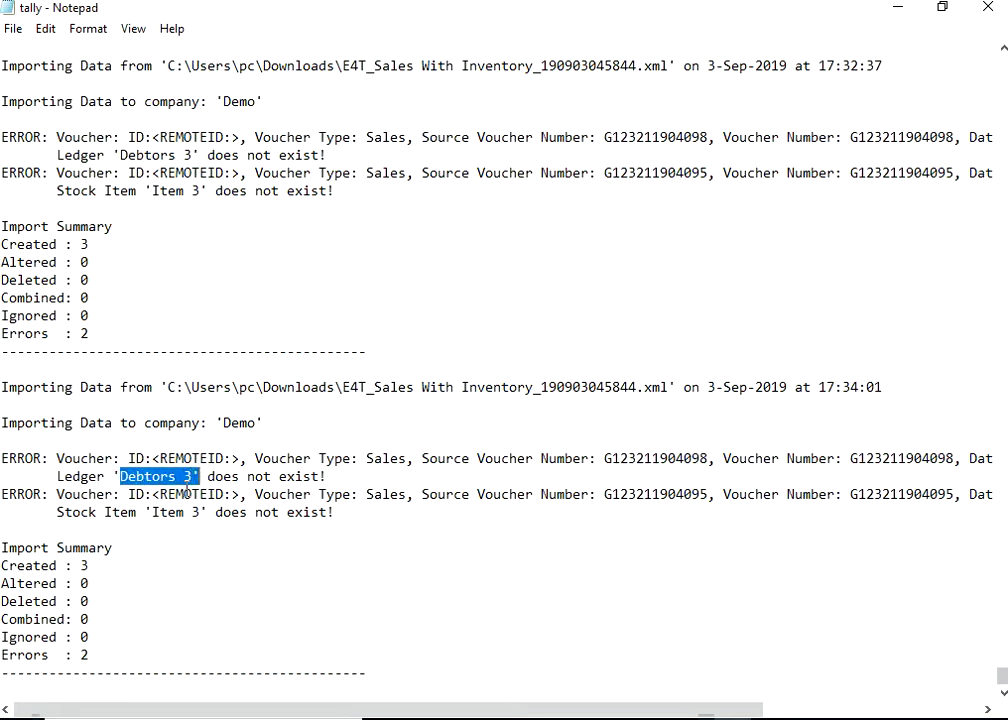
{"action": "left_click_drag", "start_coordinate": [57, 512], "coordinate": [217, 525]}
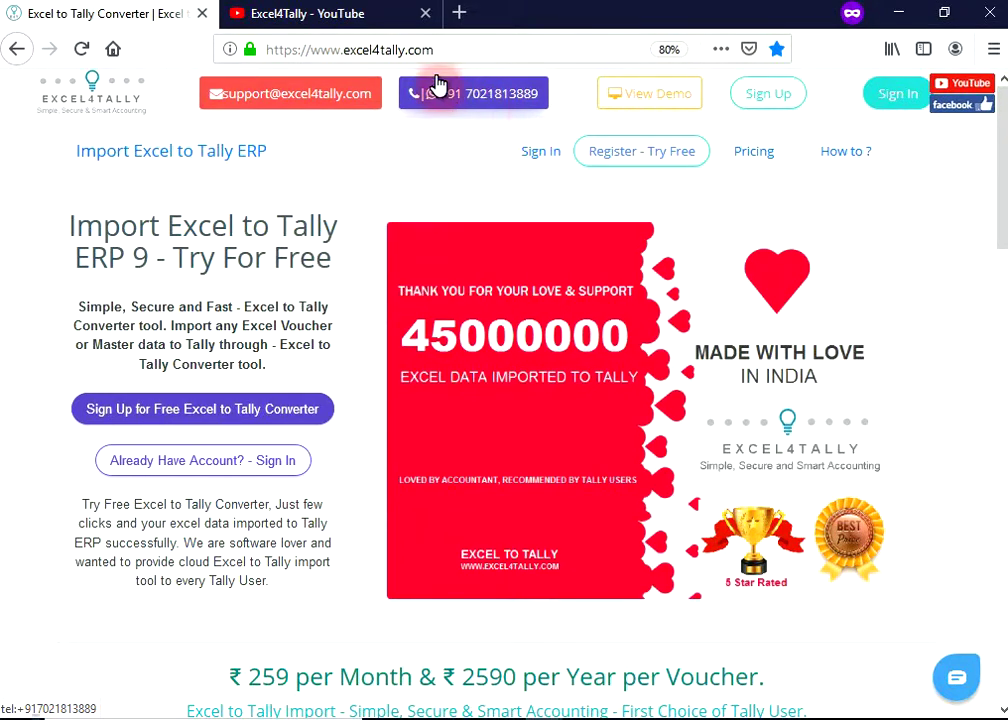
Switch to the Excel4Tally - YouTube browser tab.
{"action": "left_click", "coordinate": [340, 16]}
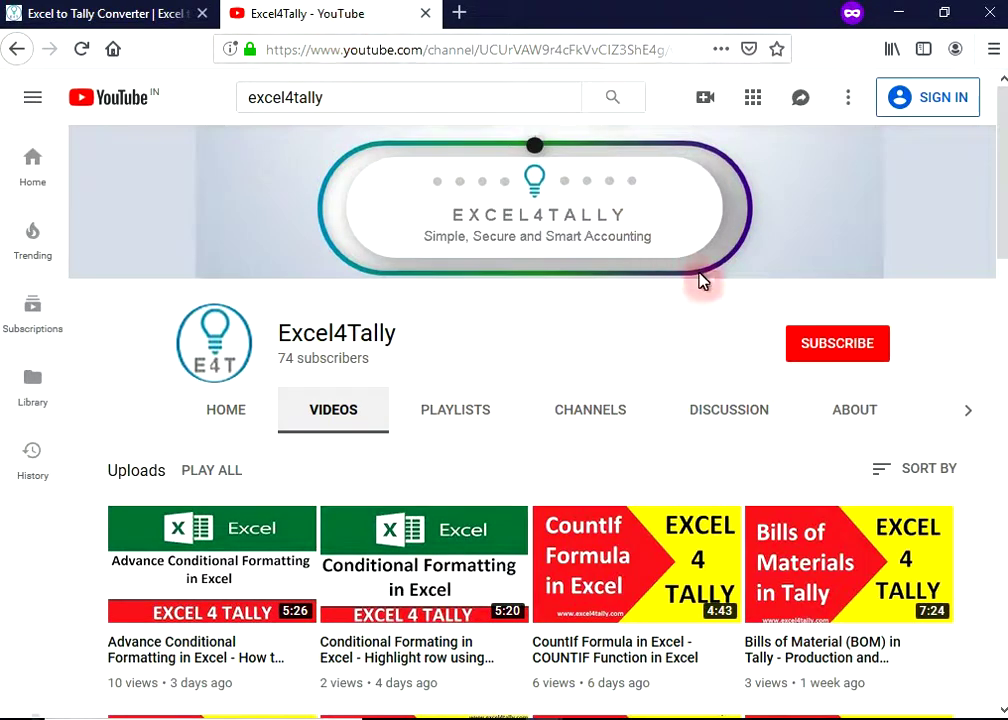
{"action": "left_click", "coordinate": [833, 364]}
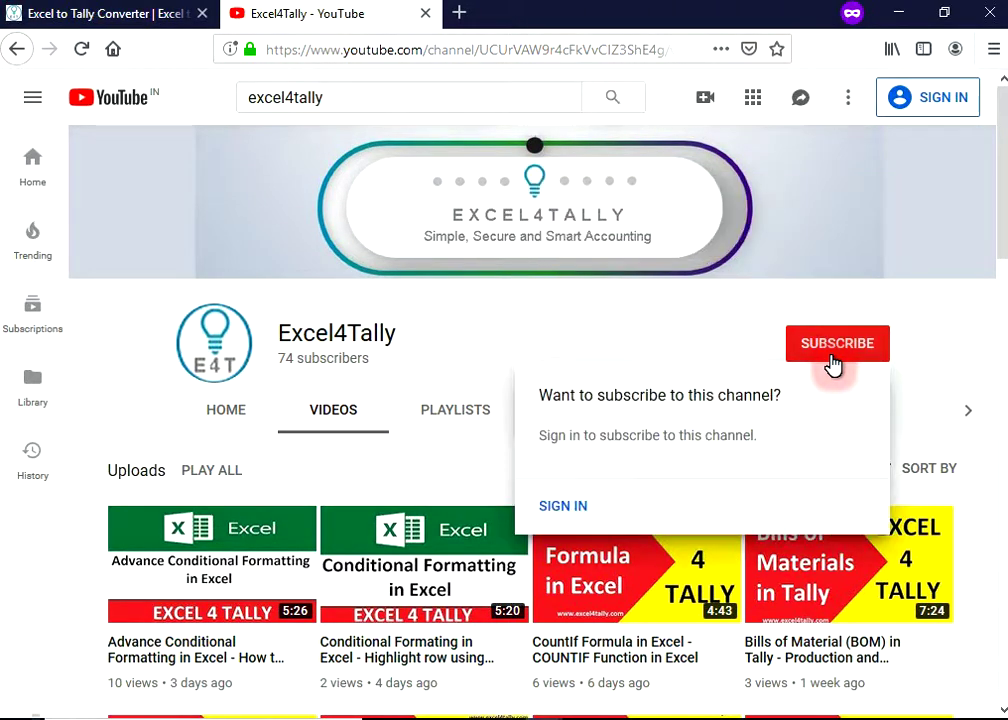
{"action": "left_click", "coordinate": [675, 364]}
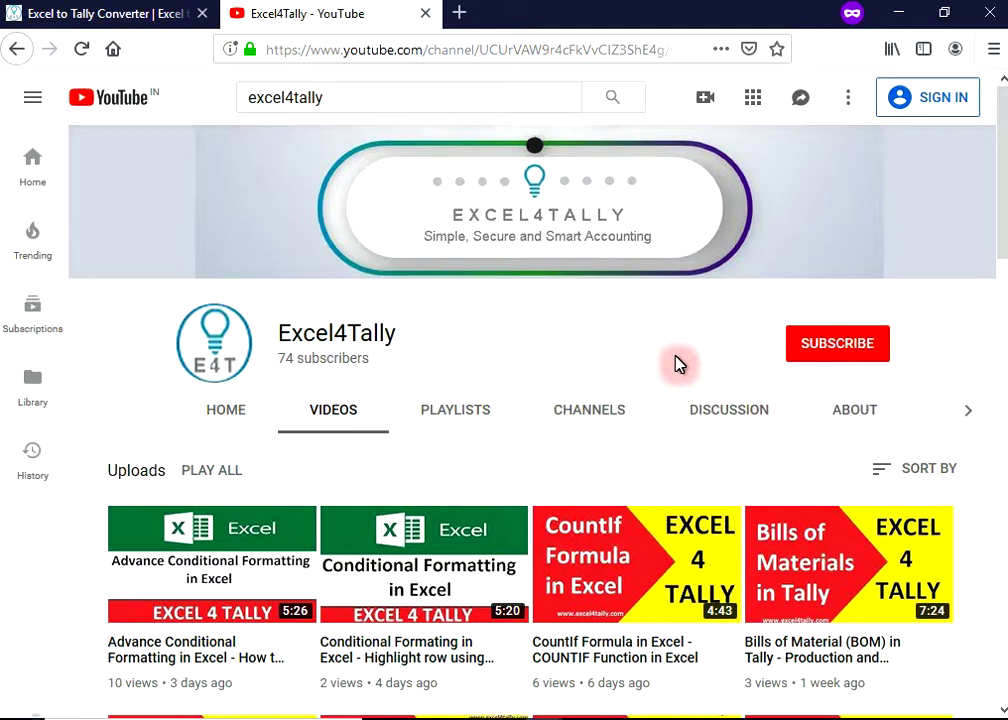
{"action": "scroll", "coordinate": [675, 364], "scroll_direction": "down", "scroll_amount": 1}
{"action": "scroll", "coordinate": [675, 364], "scroll_direction": "down", "scroll_amount": 5}
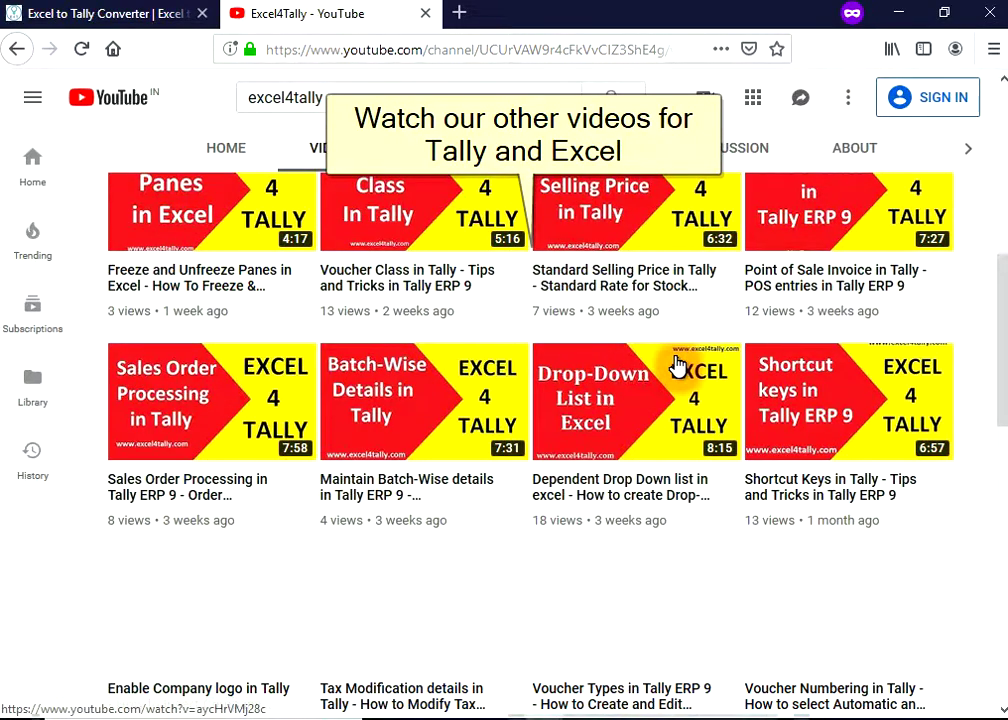
{"action": "scroll", "coordinate": [675, 364], "scroll_direction": "down", "scroll_amount": 3}
{"action": "scroll", "coordinate": [675, 364], "scroll_direction": "down", "scroll_amount": 3}
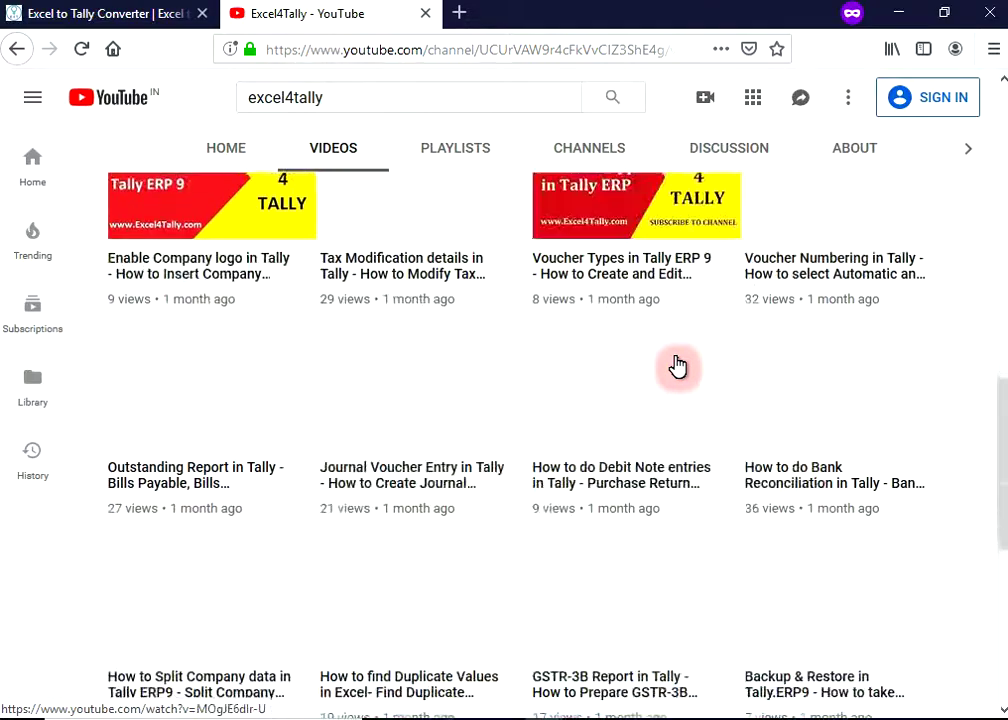
{"action": "scroll", "coordinate": [675, 364], "scroll_direction": "up", "scroll_amount": 1}
{"action": "scroll", "coordinate": [675, 364], "scroll_direction": "up", "scroll_amount": 7}
{"action": "scroll", "coordinate": [676, 366], "scroll_direction": "up", "scroll_amount": 3}
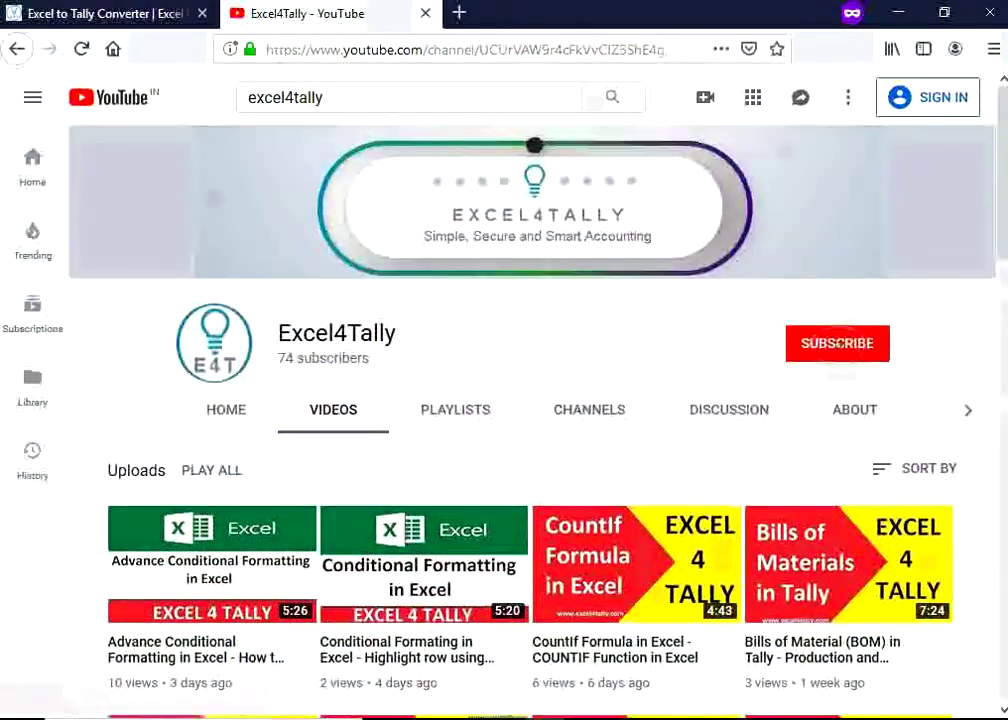
{"action": "left_click", "coordinate": [837, 343]}
{"action": "left_click", "coordinate": [455, 334]}
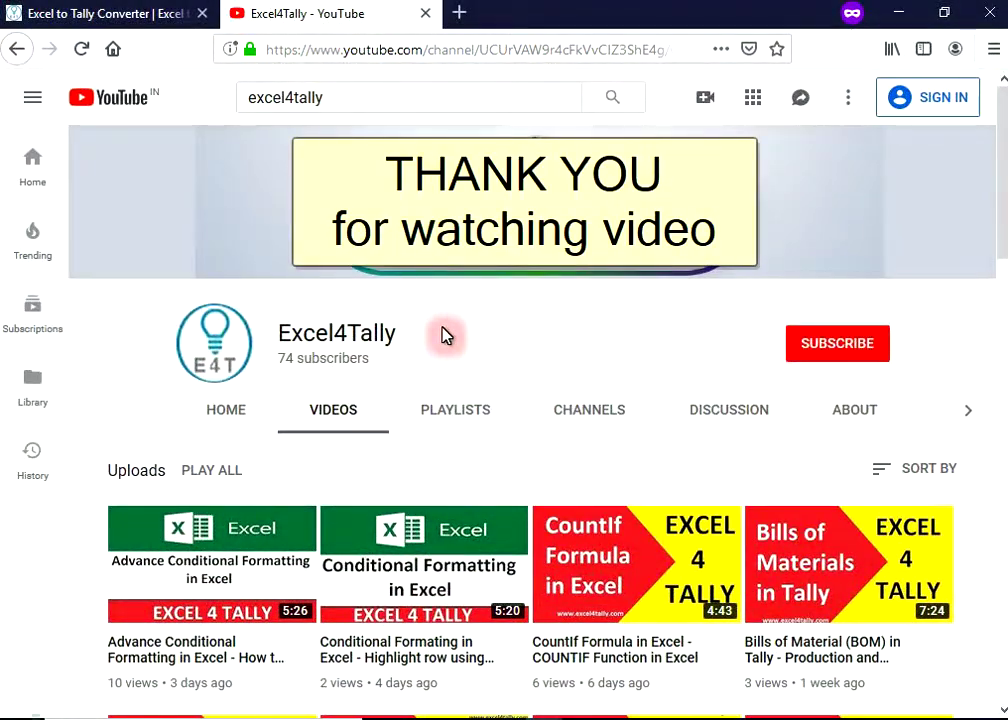